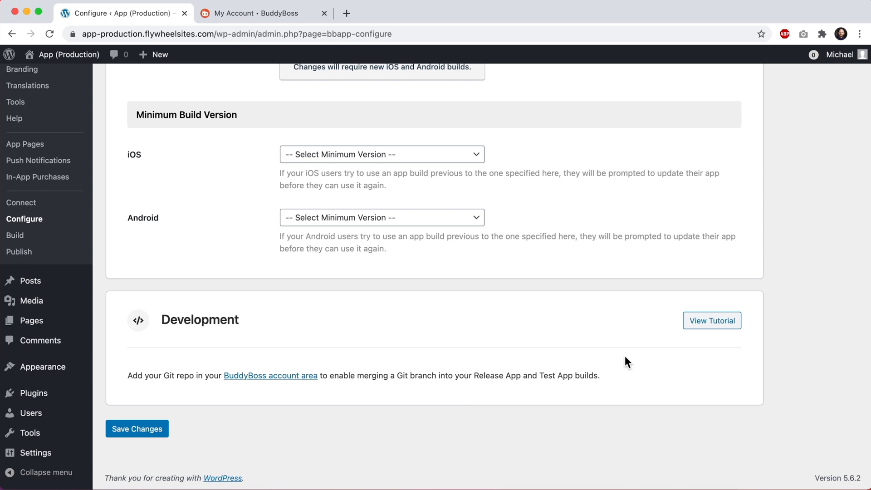
scroll(625, 356, up, 10)
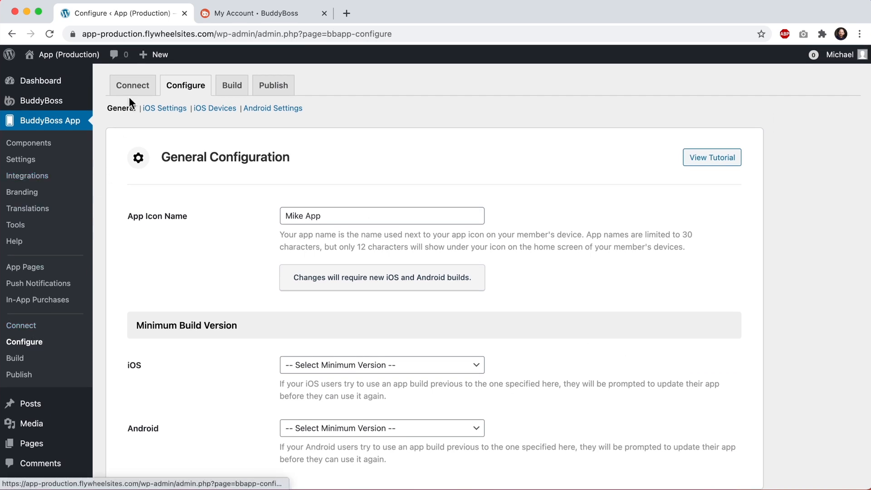
scroll(127, 109, down, 8)
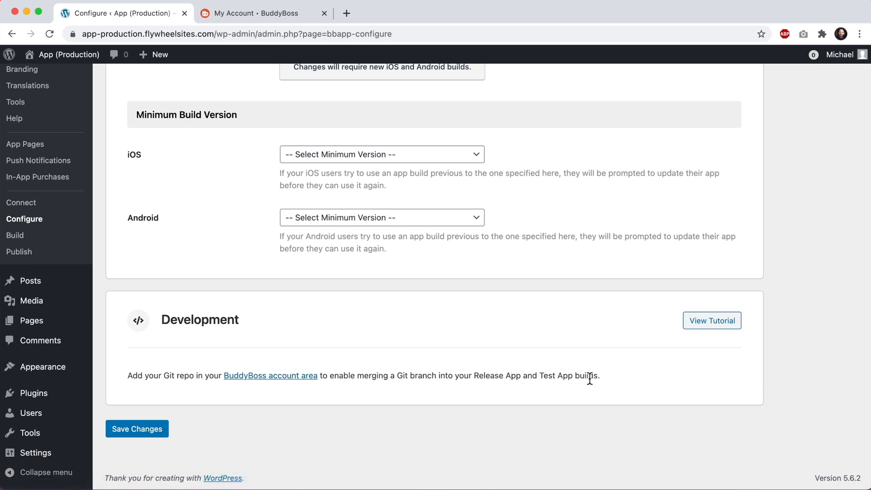
Step: Switch from the WordPress Configure page to the BuddyBoss My Account browser tab
click(297, 18)
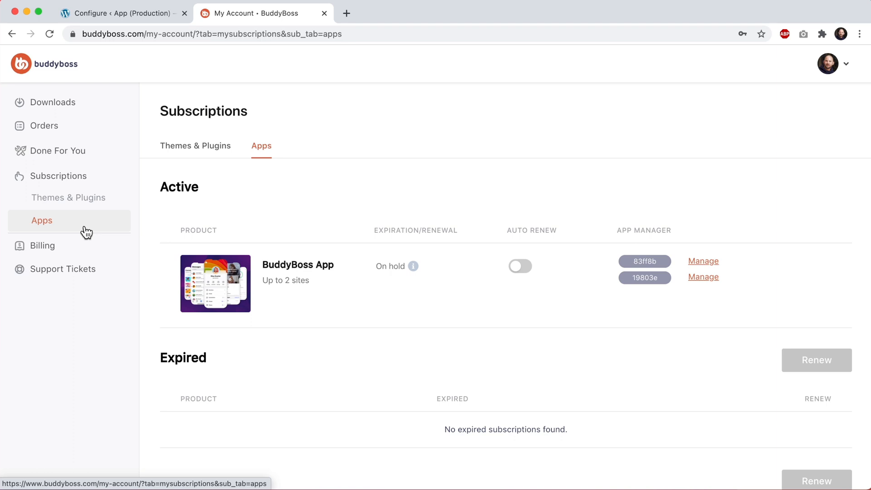
Step: Manage the first app ID in App Manager and check the WordPress Connect page alongside it
click(703, 261)
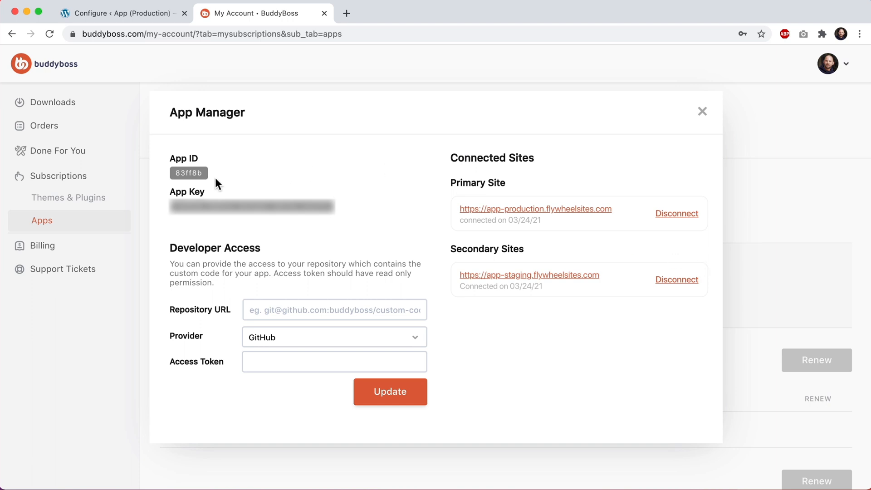
click(122, 13)
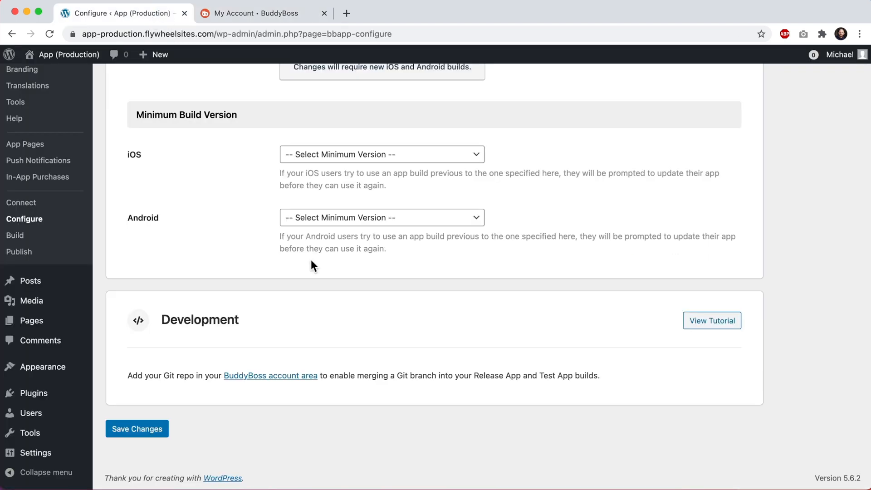
middle_click(42, 204)
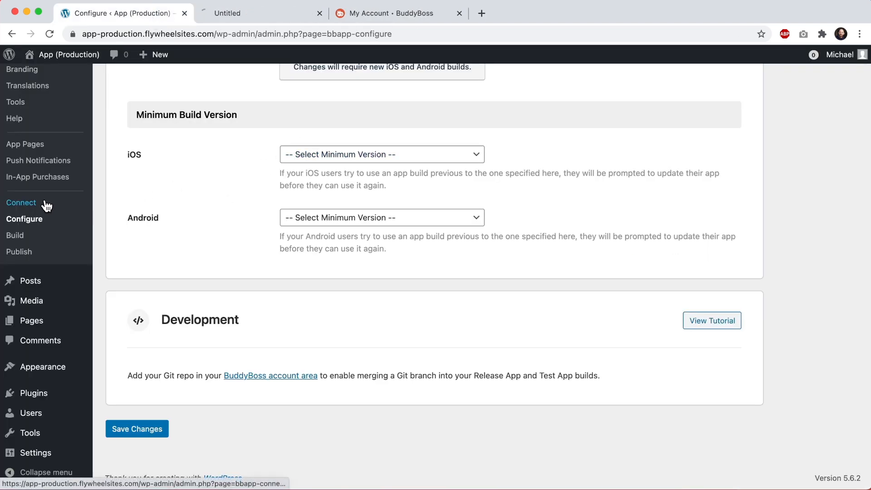
click(260, 13)
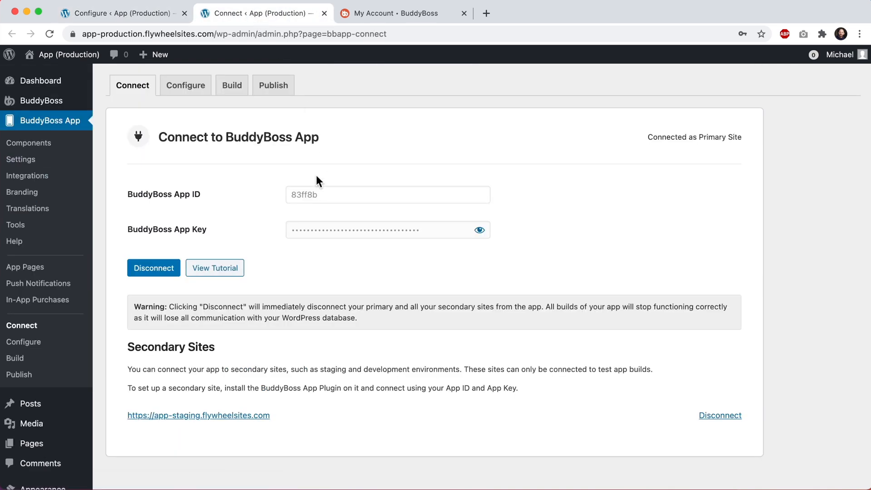
click(394, 13)
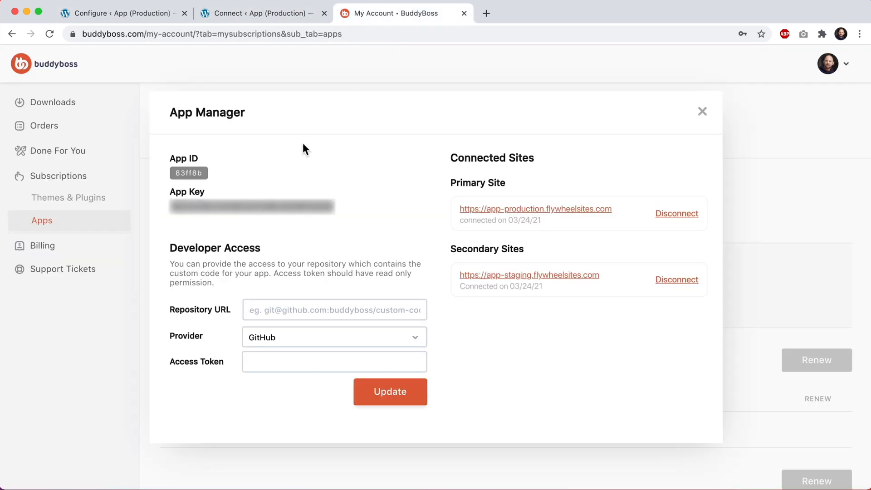
click(324, 13)
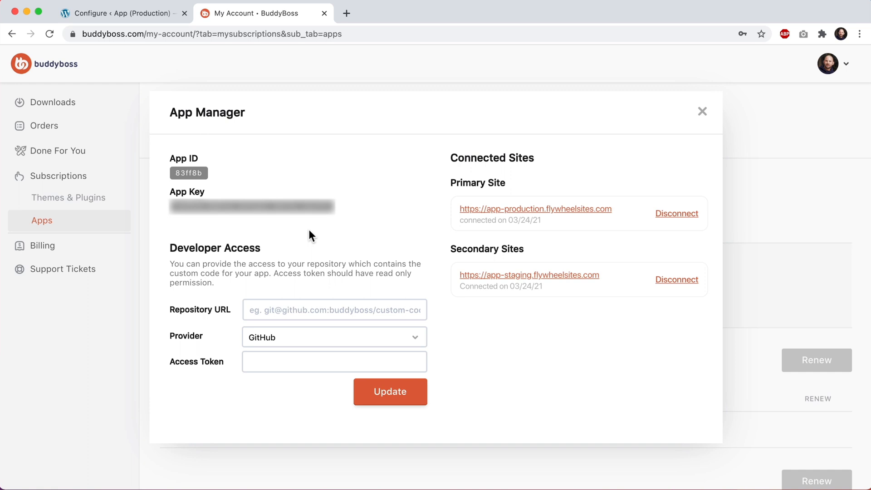
Step: Review the Developer Access provider choices and keep GitHub as the provider
click(122, 13)
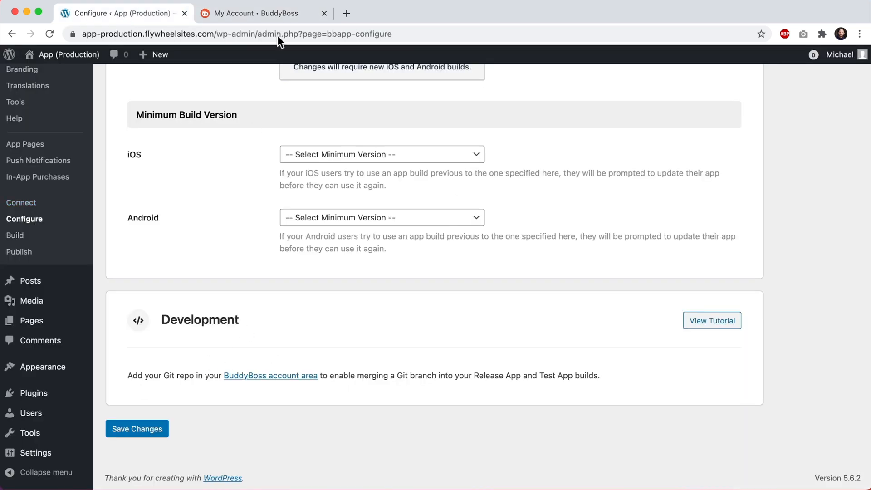
click(275, 13)
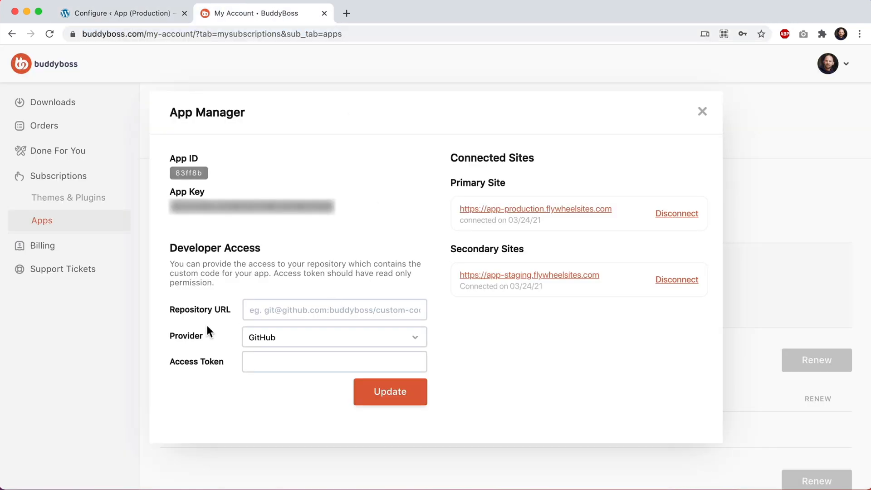
click(292, 338)
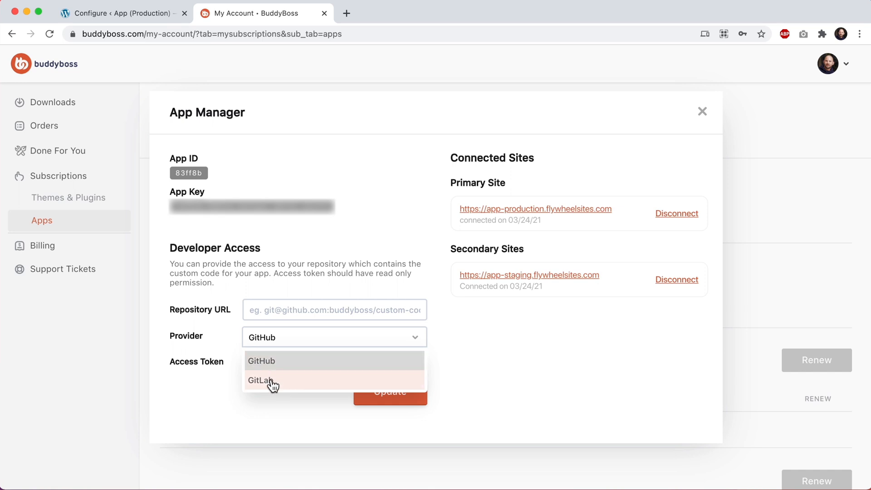
click(429, 350)
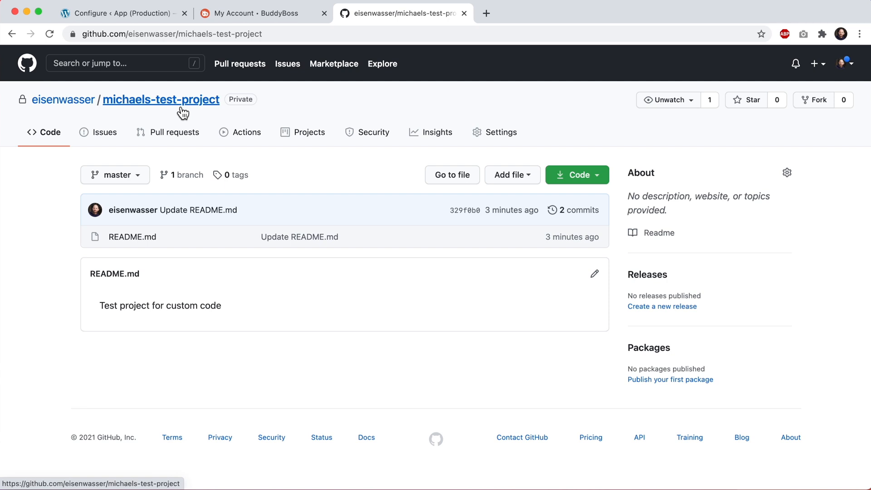
Step: Copy the test repository's SSH clone address from GitHub's Code > SSH panel
click(248, 13)
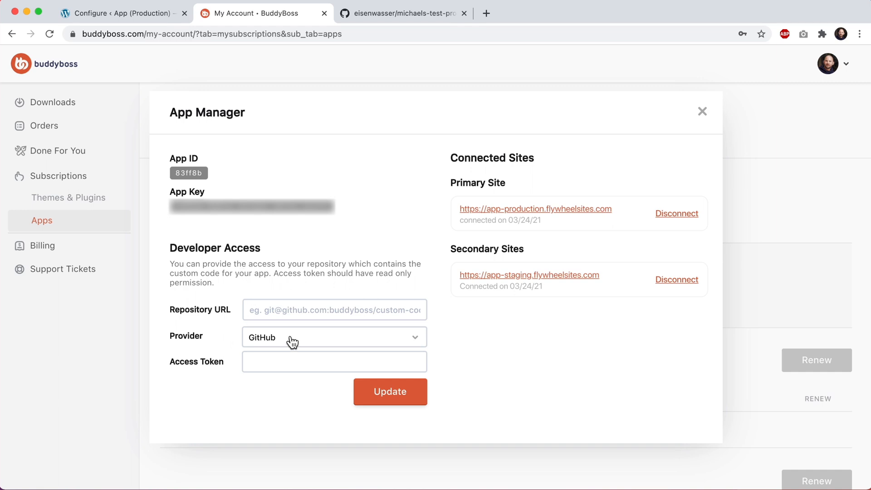
click(383, 10)
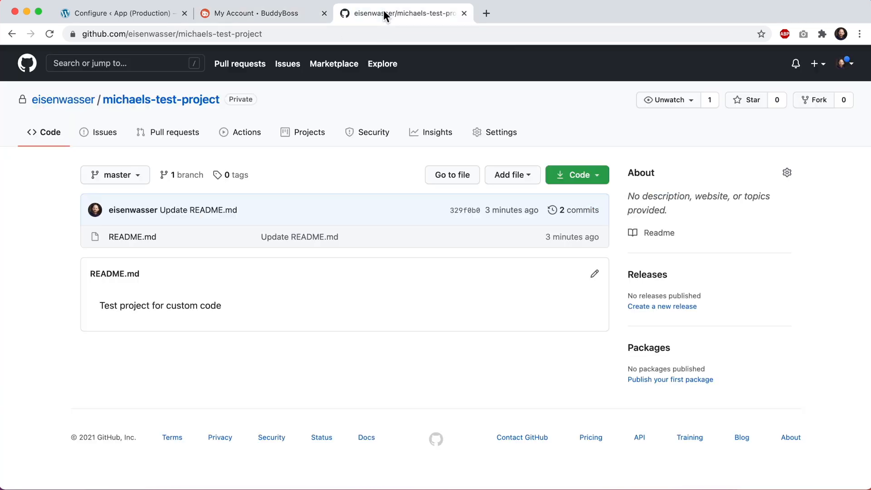
click(578, 175)
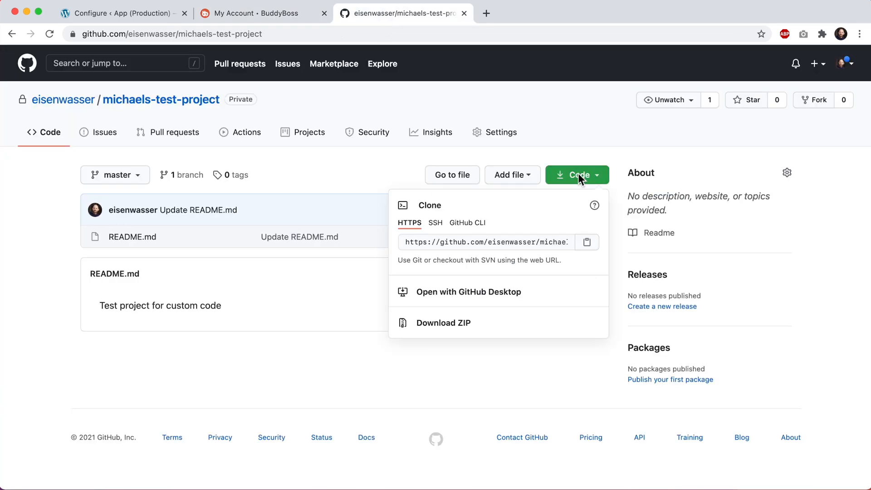
click(258, 13)
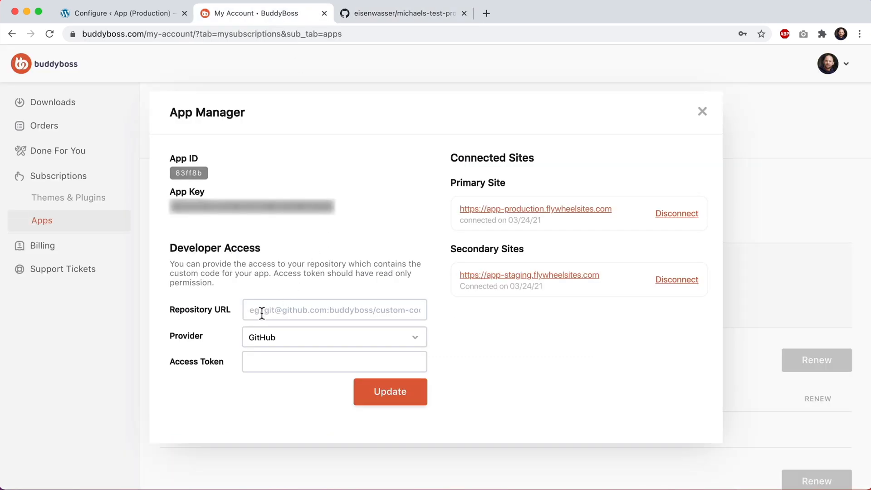
click(430, 12)
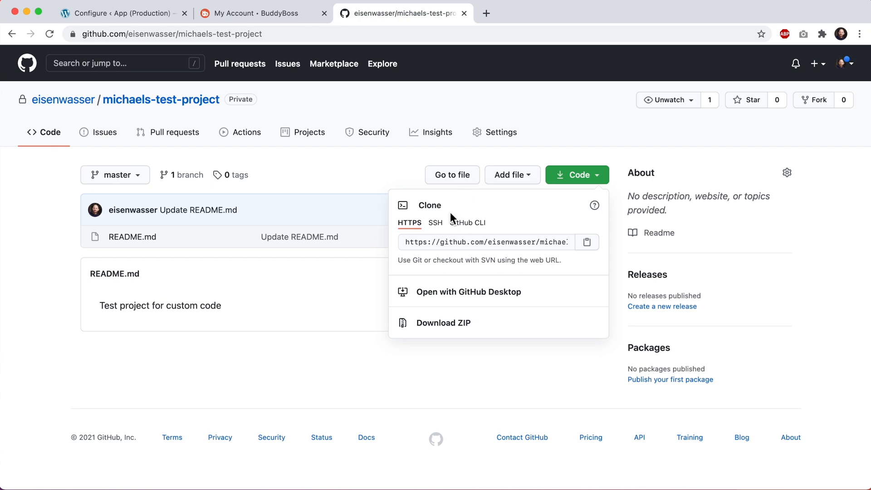
click(435, 223)
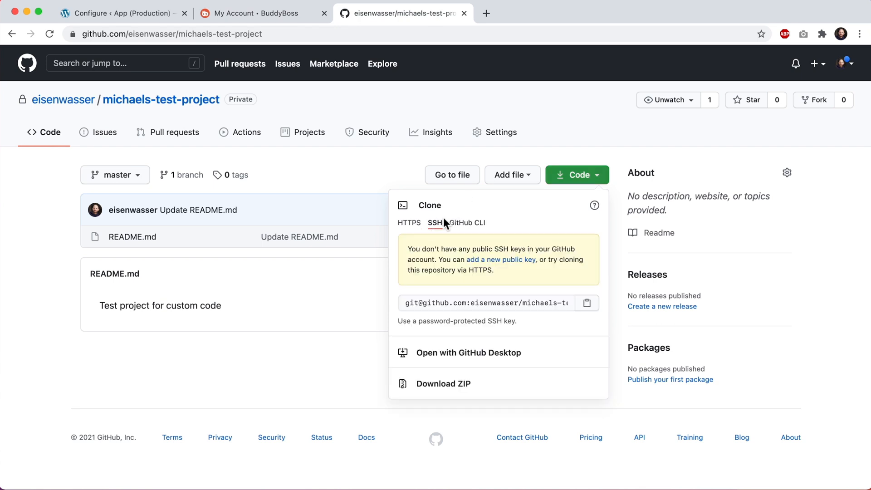
click(447, 303)
key(super+c)
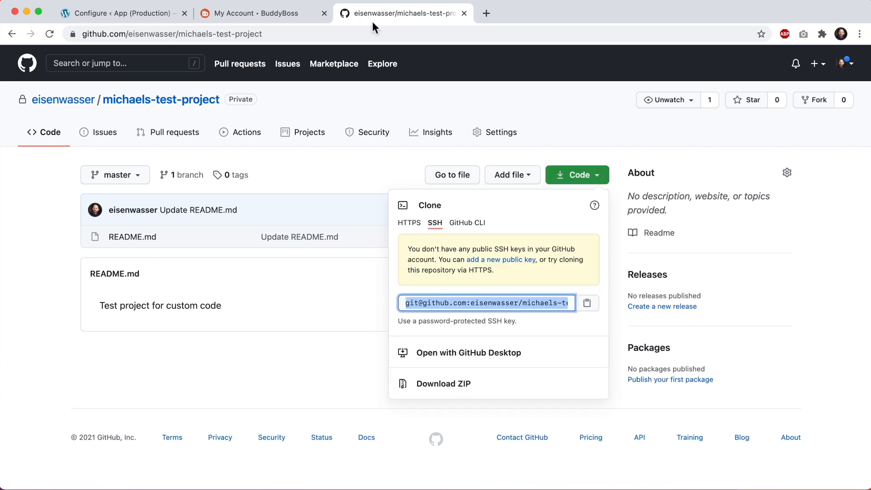
Step: Paste the SSH clone address into the App Manager's Repository URL field
click(251, 13)
click(296, 311)
key(super+v)
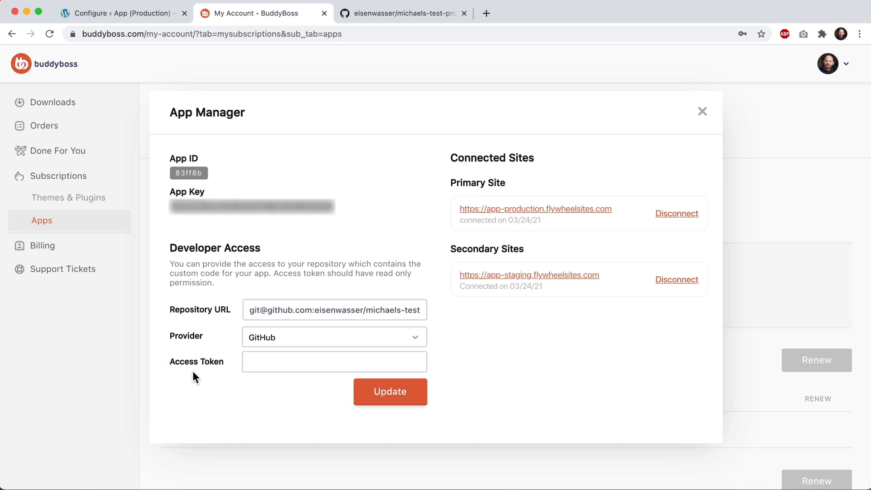
click(391, 14)
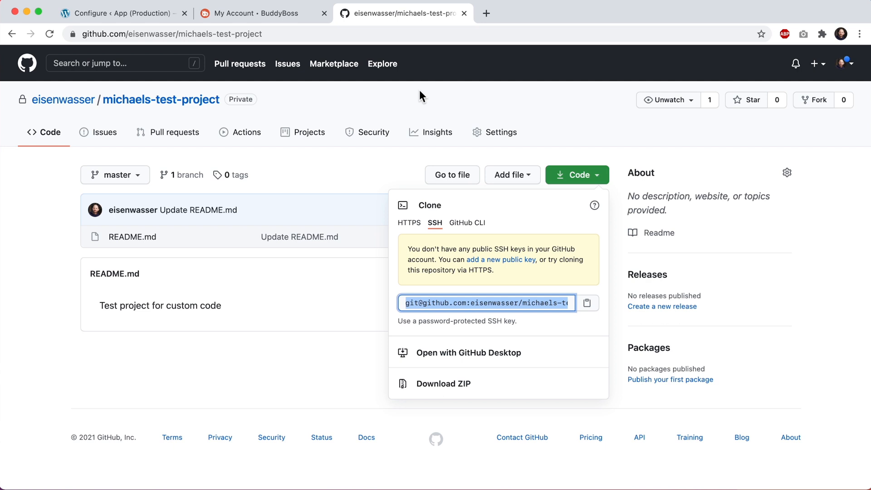
Step: Reach GitHub Settings > Developer settings > Personal access tokens and start a new token
click(843, 63)
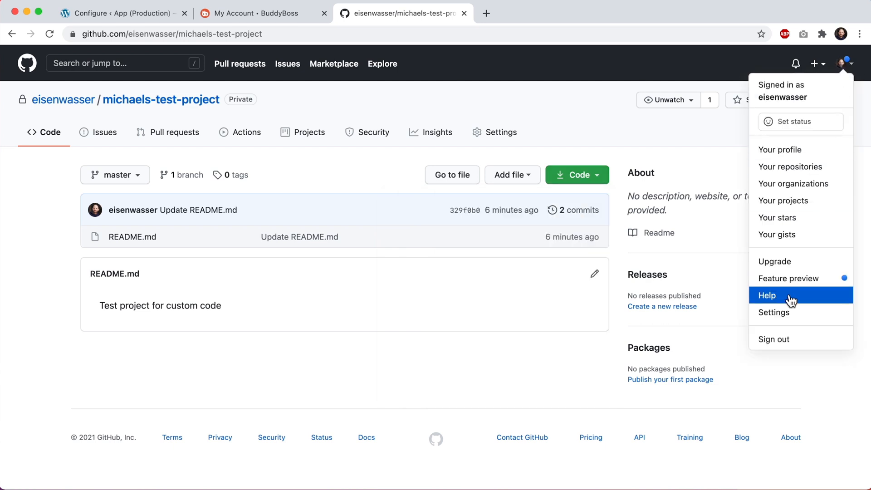
click(773, 312)
scroll(775, 312, down, 2)
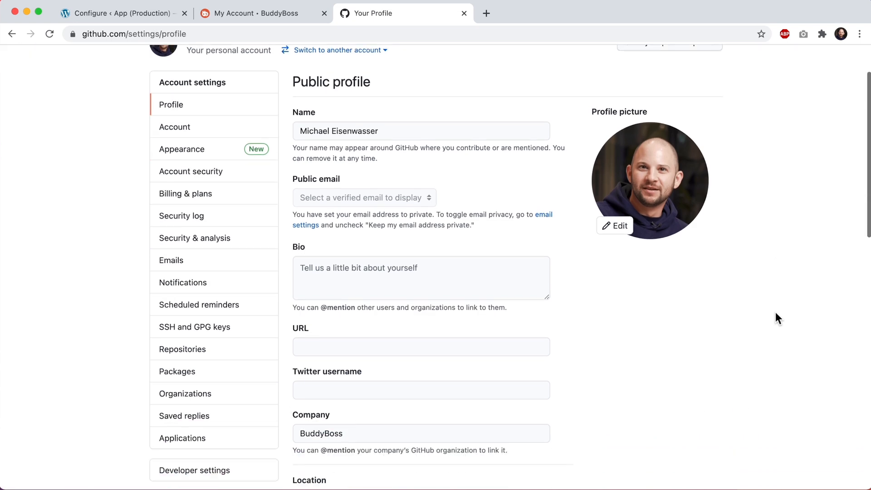
scroll(775, 312, down, 2)
click(241, 404)
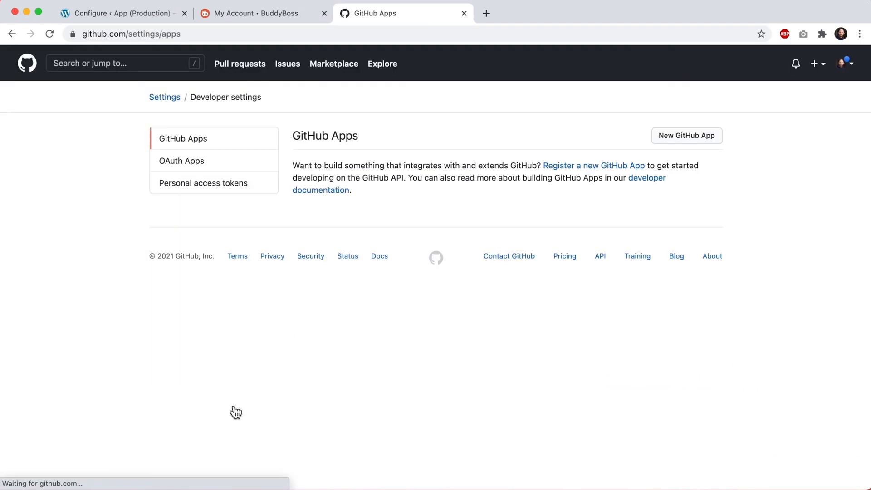
click(249, 184)
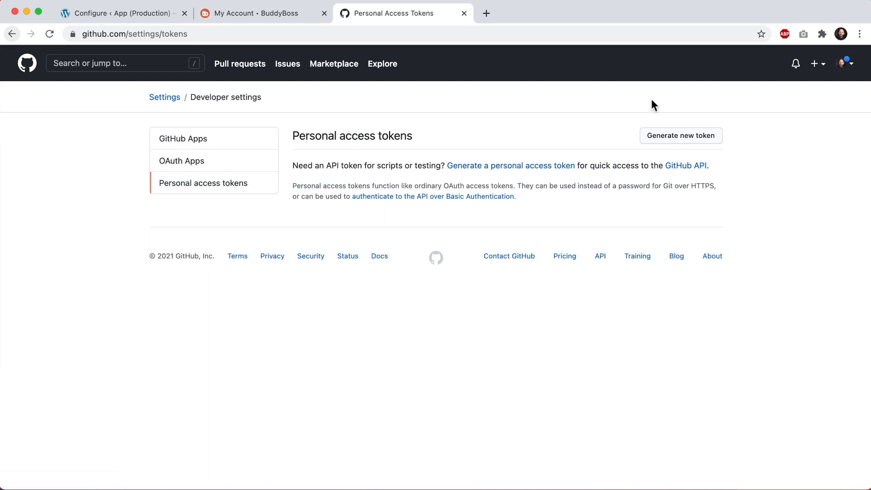
click(700, 140)
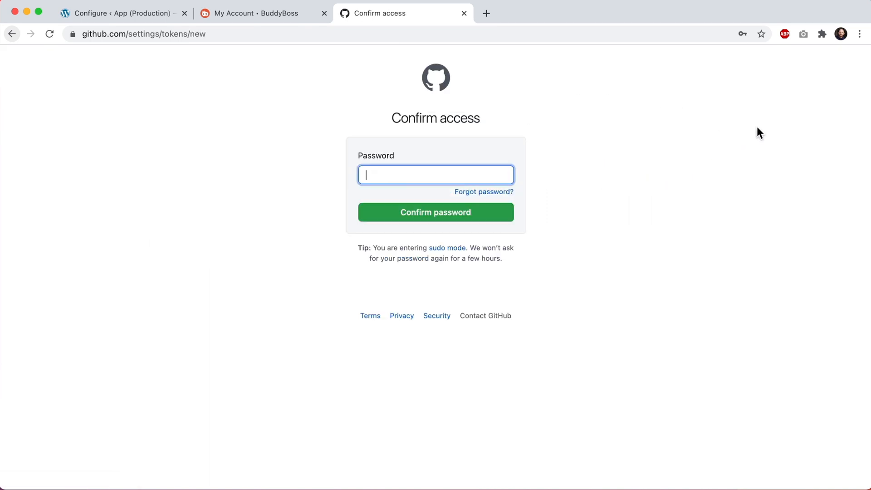
text(••••••••••)
Step: Generate a token noted 'BuddyBoss App' with full repo scope and select the token string
click(449, 212)
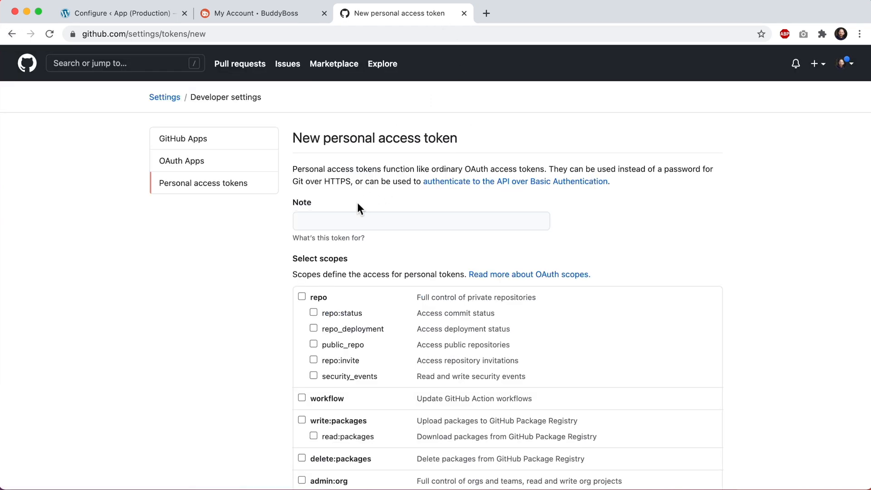
click(341, 220)
text(Budd)
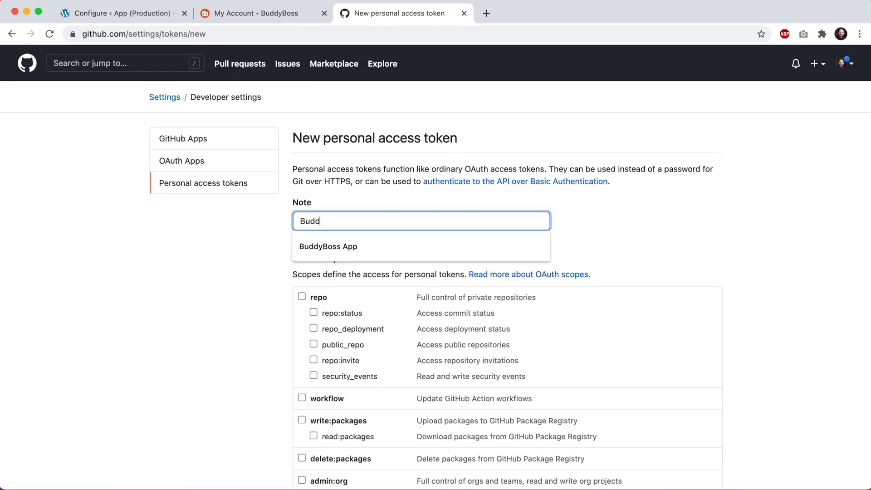
text(yBoss App)
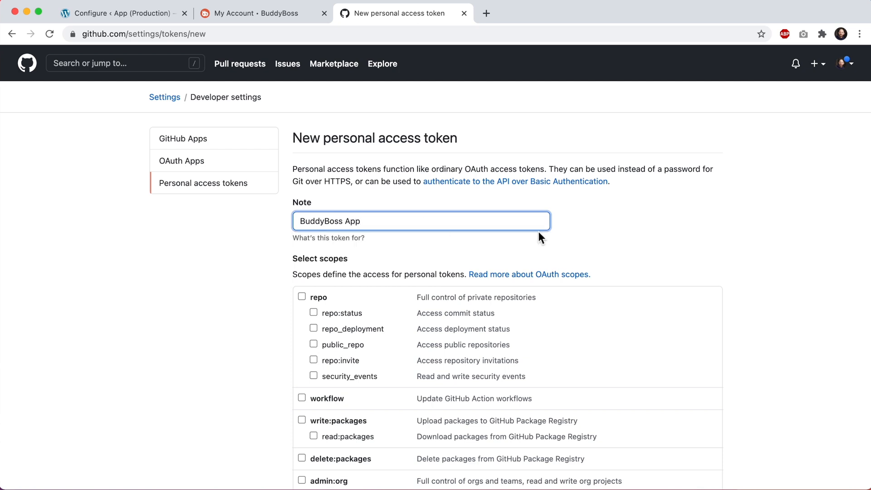
click(578, 237)
scroll(577, 237, down, 4)
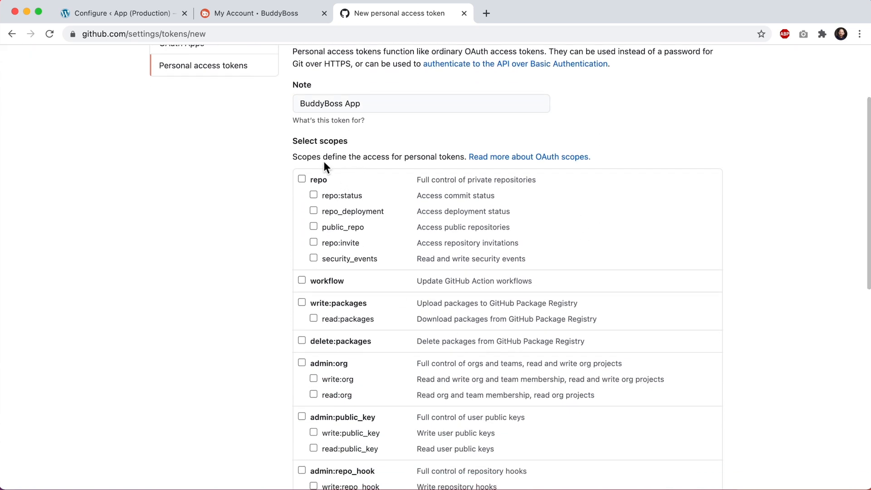
click(303, 180)
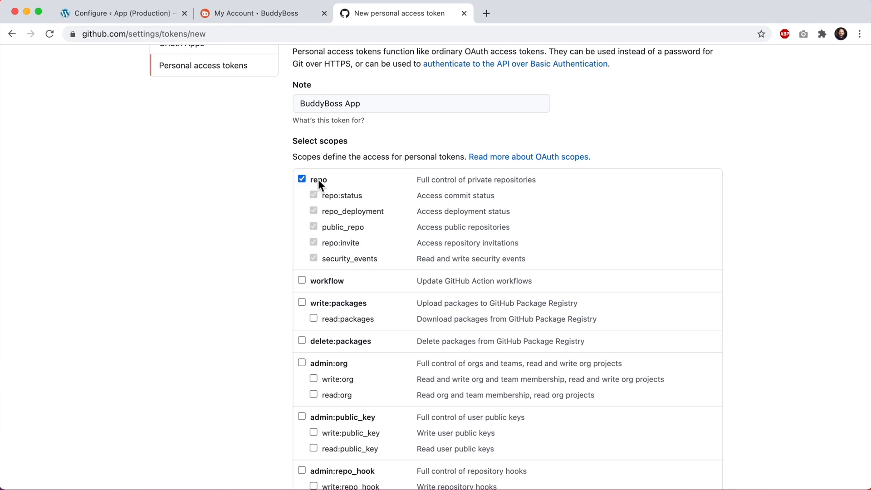
scroll(318, 179, down, 10)
scroll(318, 178, down, 3)
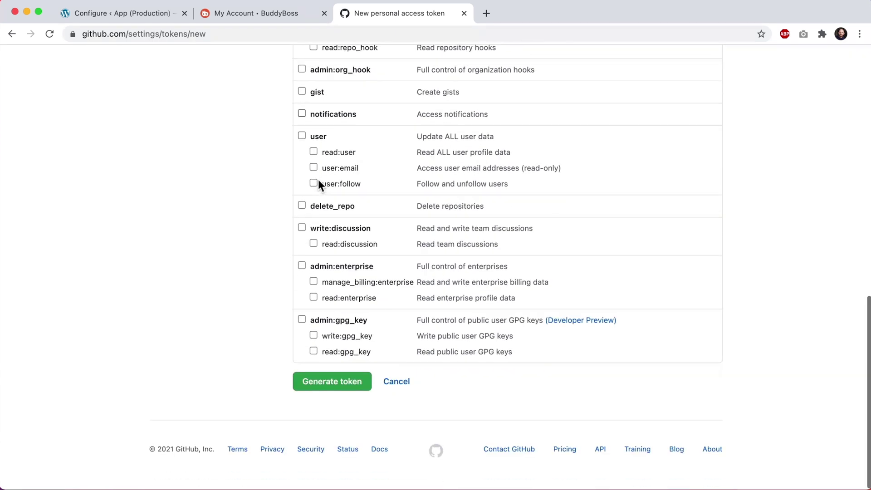
click(327, 382)
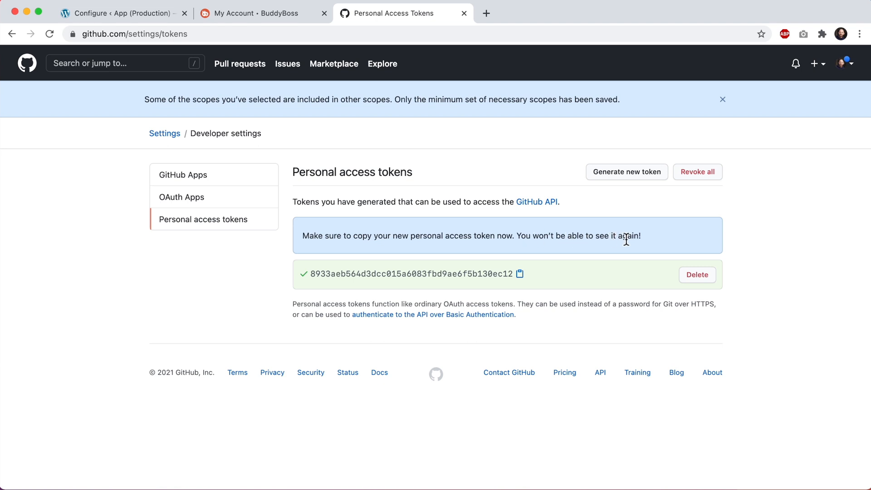
double_click(474, 274)
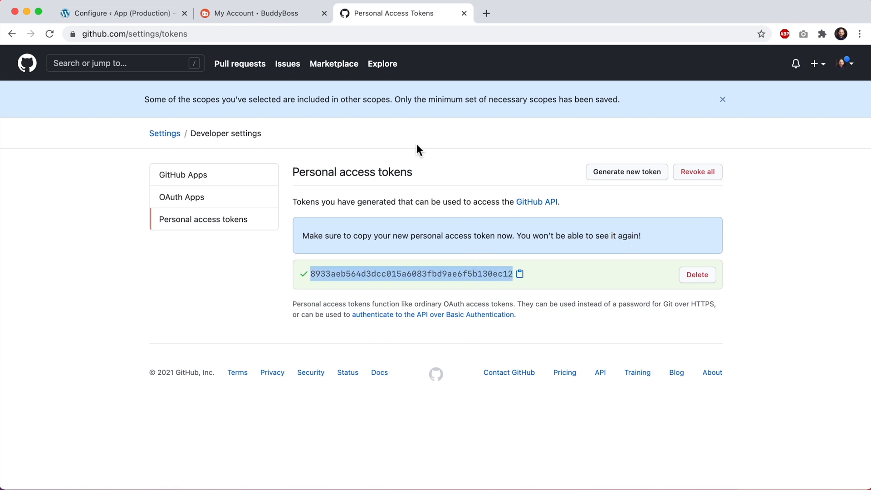
Step: Paste the GitHub token into Access Token, update the developer access settings, and return to WordPress Configure
click(256, 13)
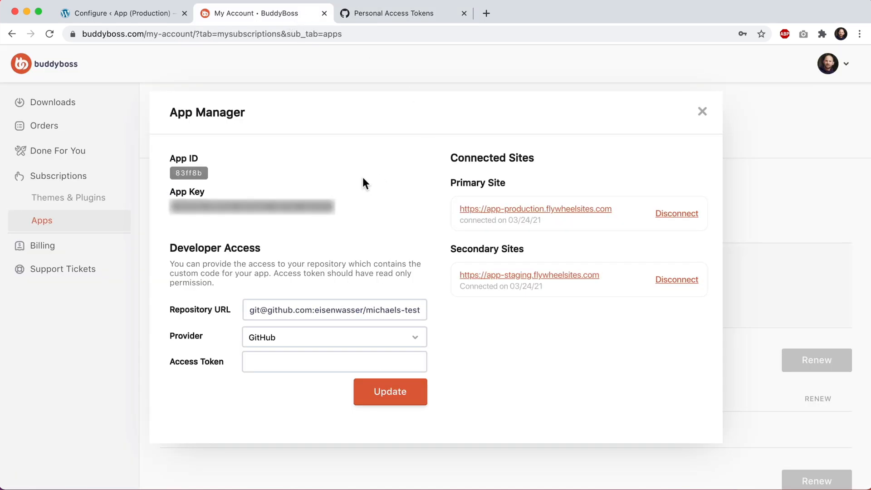
click(286, 362)
key(super+v)
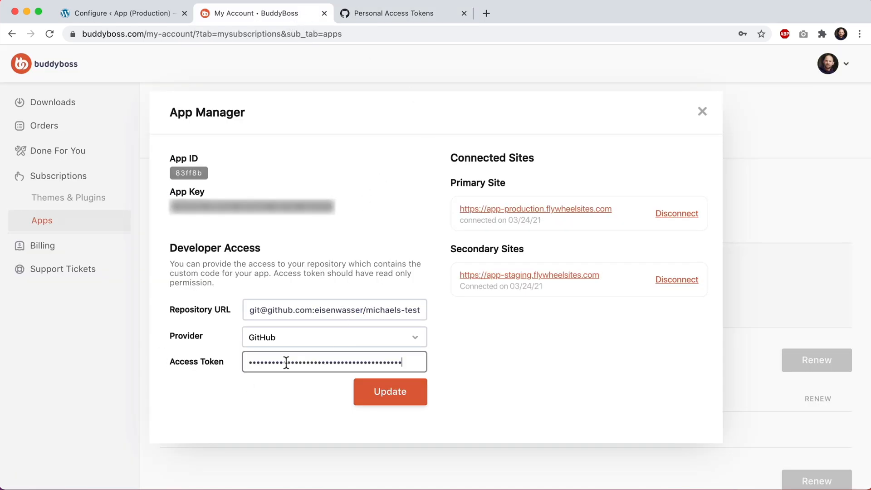
click(390, 391)
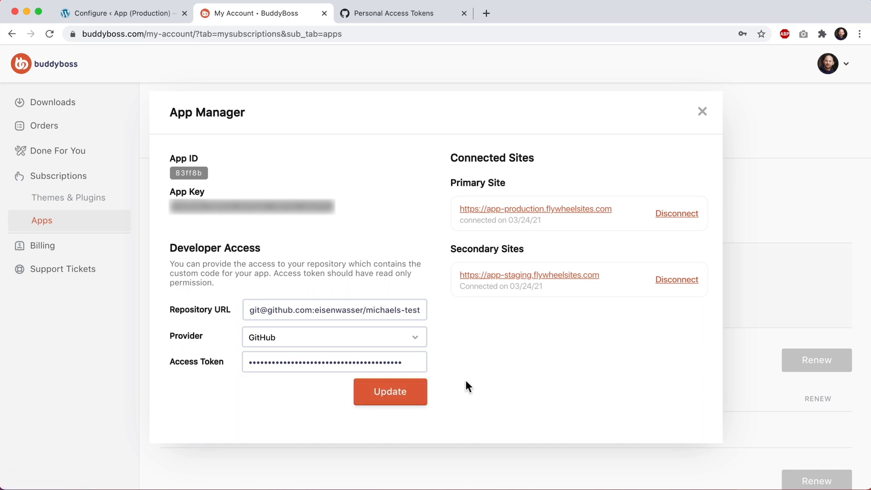
click(131, 15)
Step: Reload the WordPress Configure page and return to the BuddyBoss App Manager
click(49, 34)
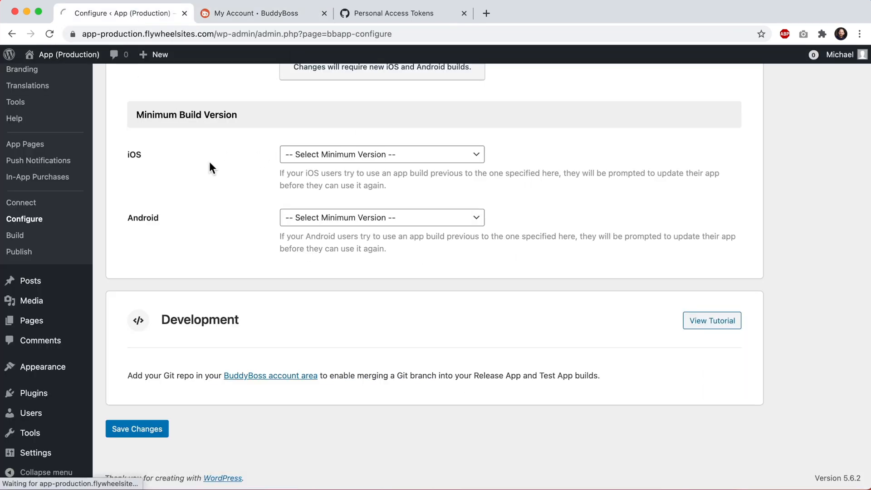
scroll(232, 224, down, 2)
scroll(232, 224, down, 3)
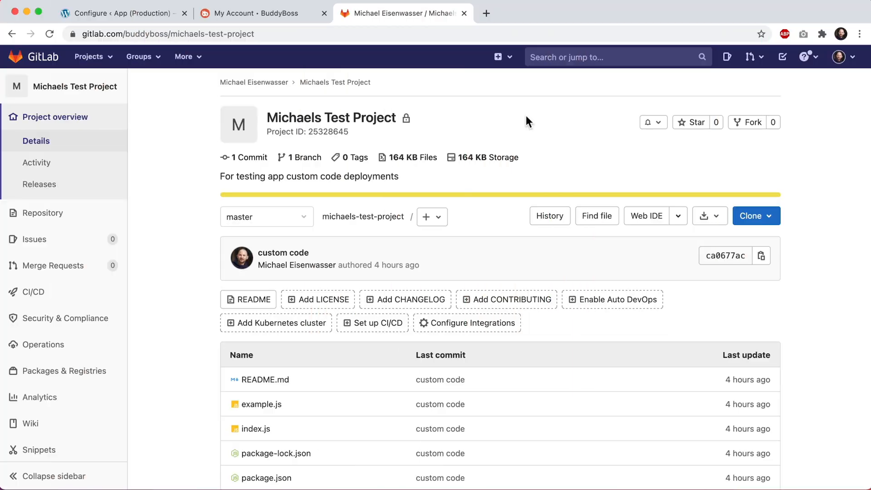
click(275, 12)
Step: Set the App Manager provider to GitLab and select the GitLab test project's SSH clone address
click(264, 336)
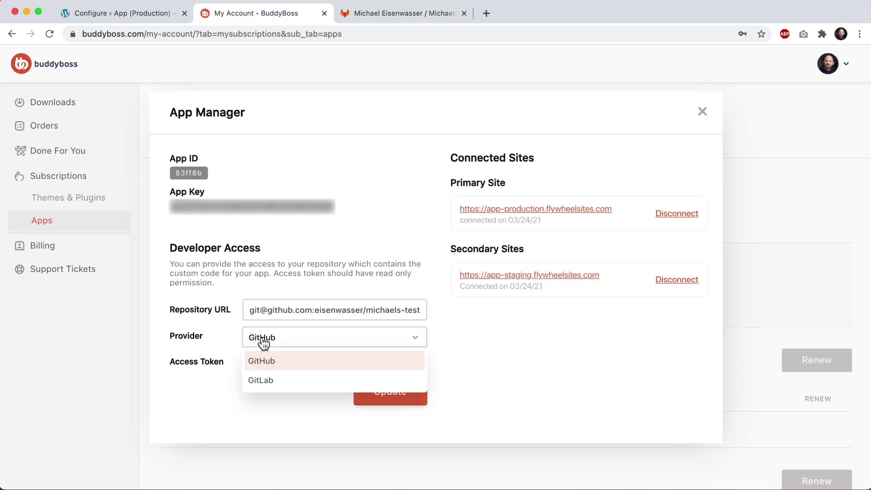
click(272, 379)
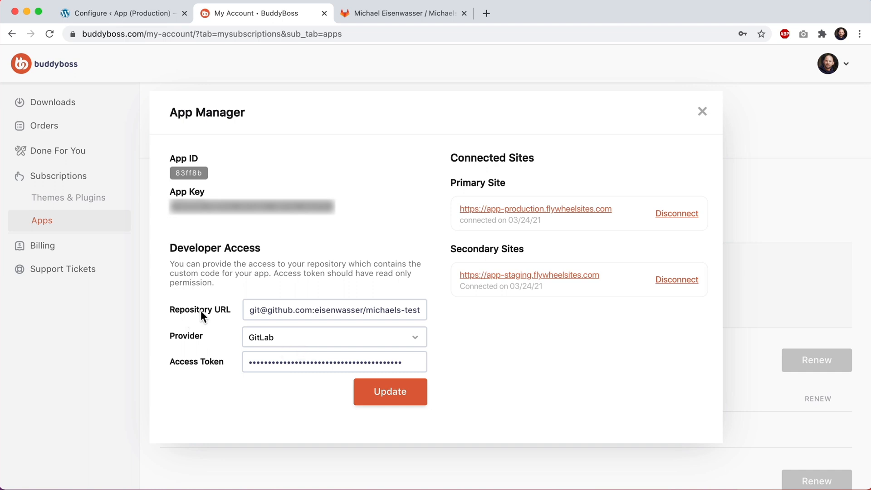
click(404, 12)
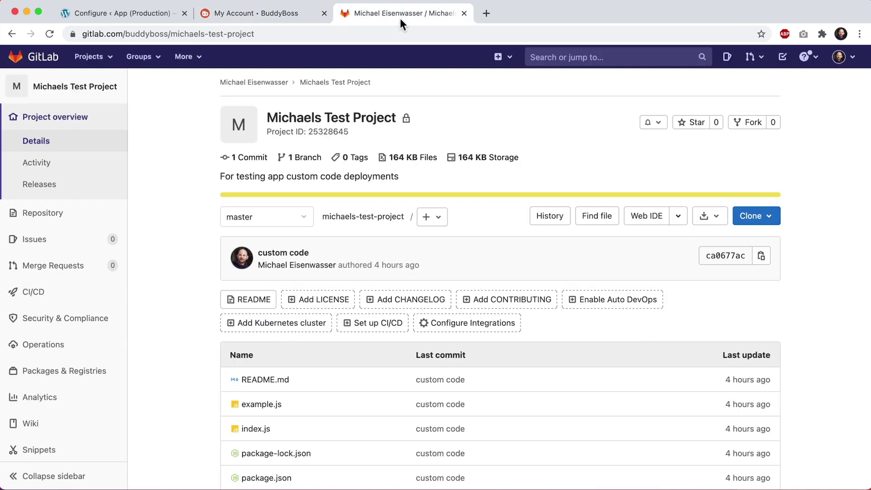
click(755, 216)
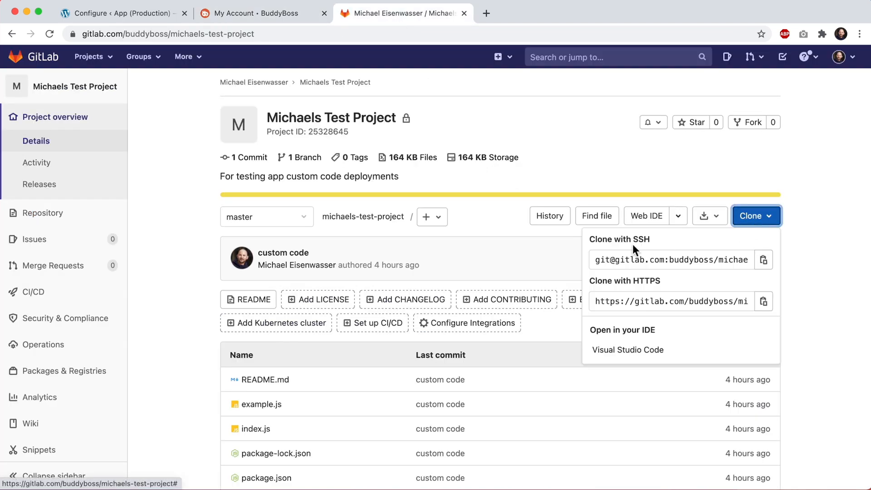
click(634, 259)
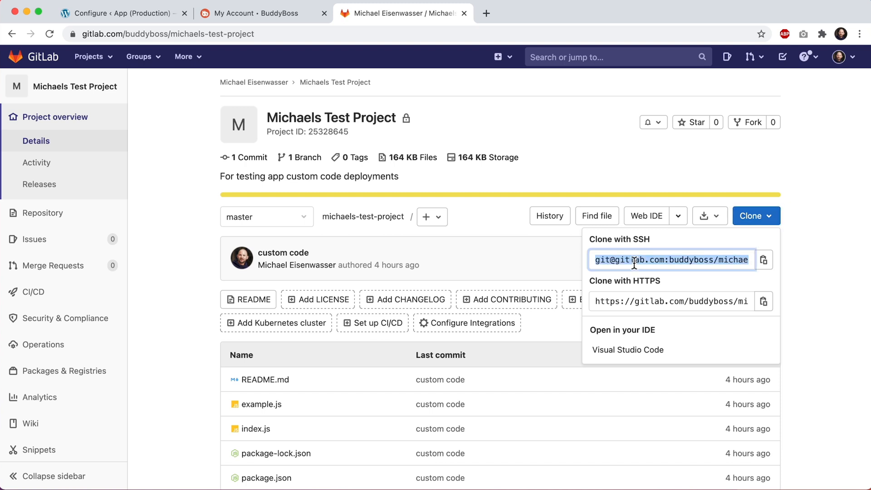
click(255, 13)
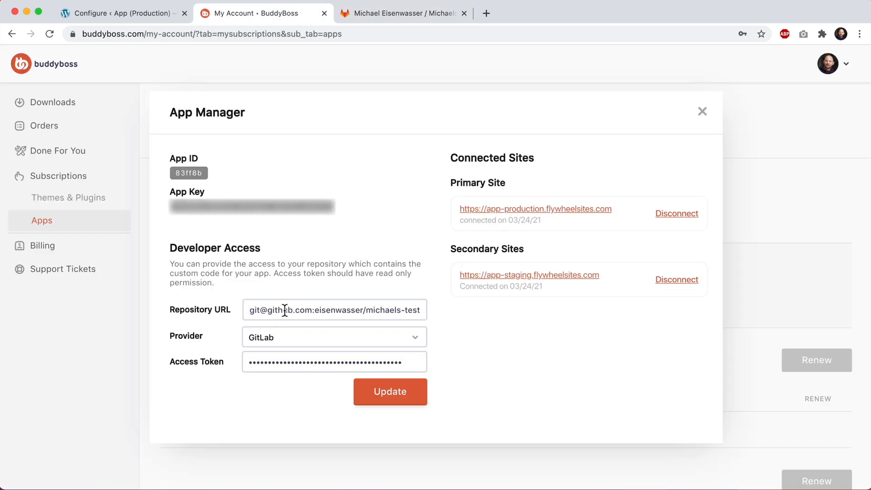
click(402, 13)
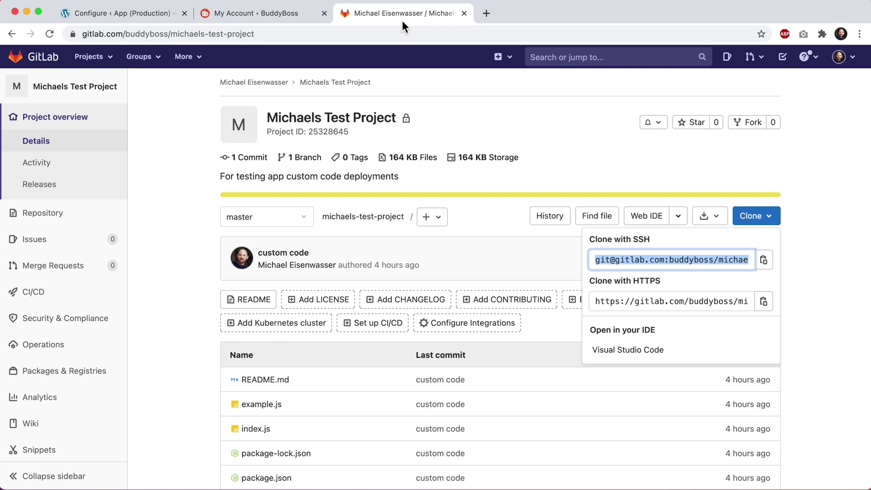
click(842, 56)
Step: Create a GitLab personal access token in user preferences, copy it, and return to App Manager
click(752, 161)
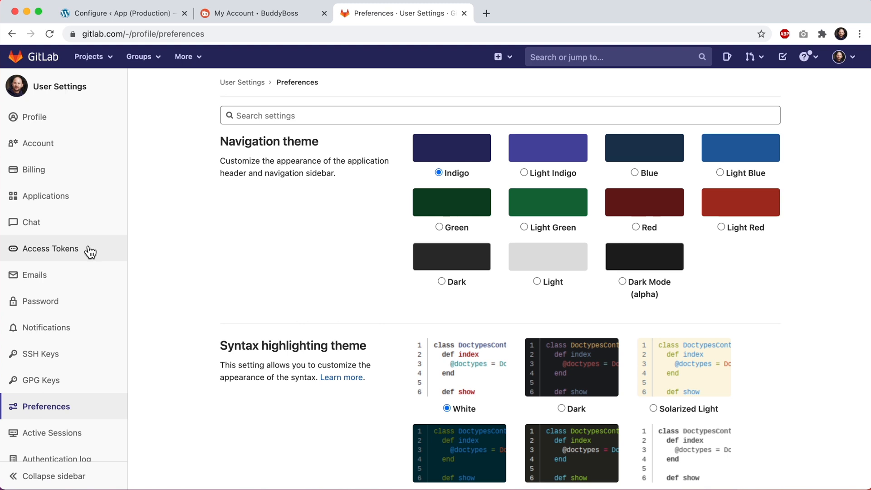
click(88, 248)
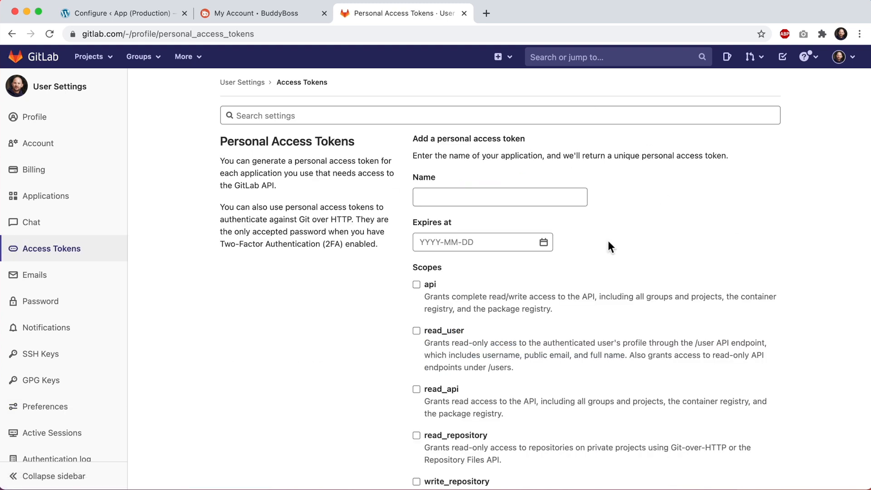
click(480, 202)
text(BuddyBoss App)
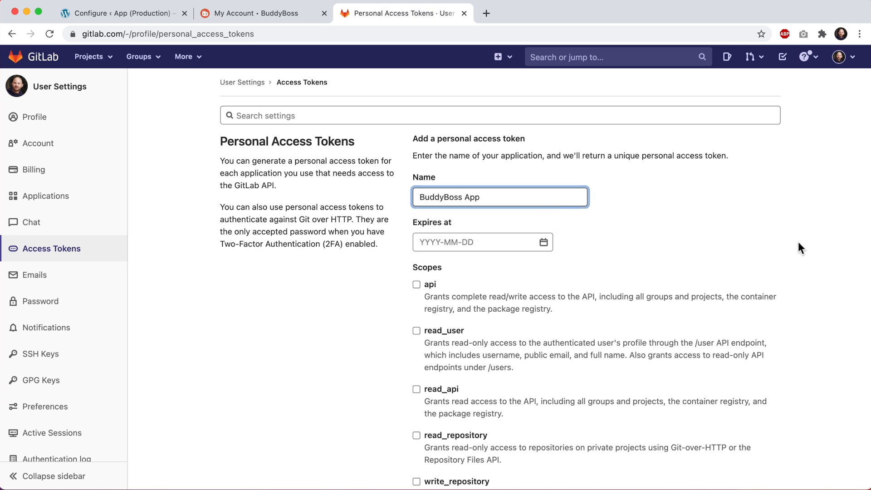
scroll(798, 241, down, 5)
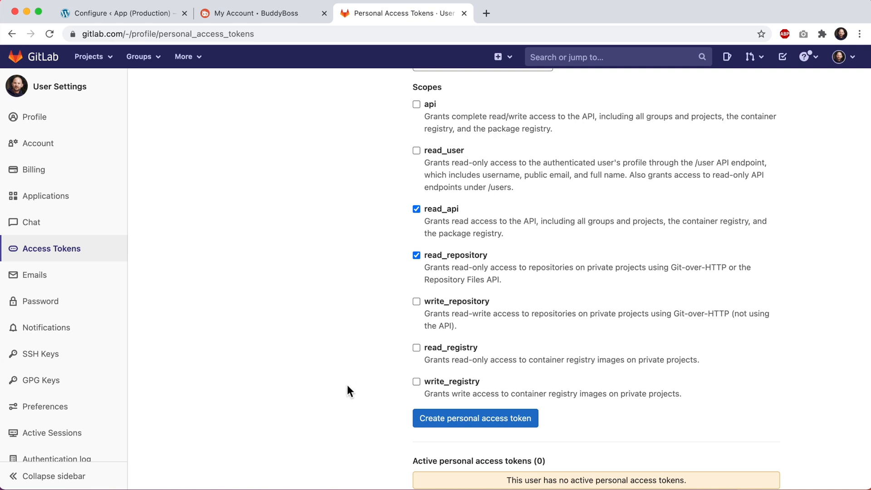
click(436, 418)
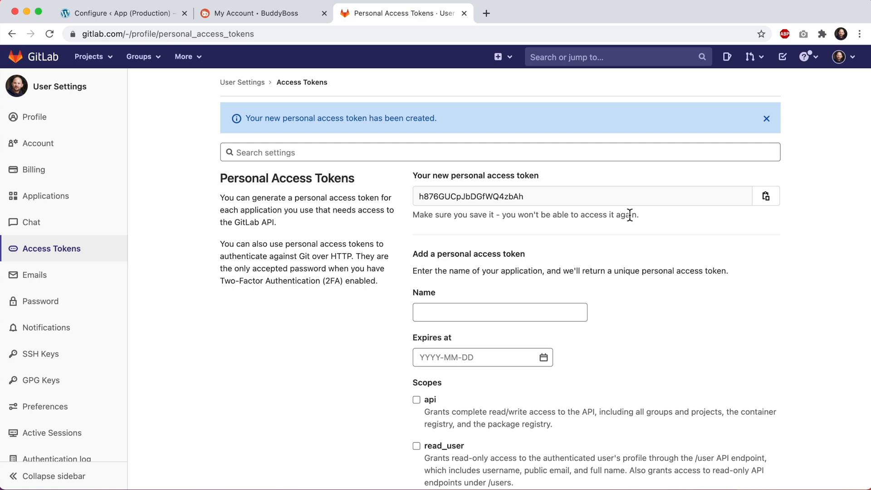
click(765, 197)
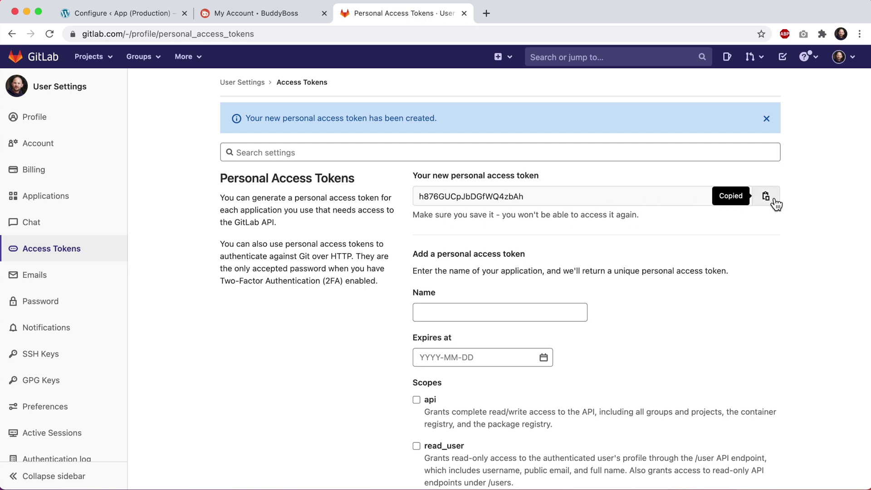
click(289, 13)
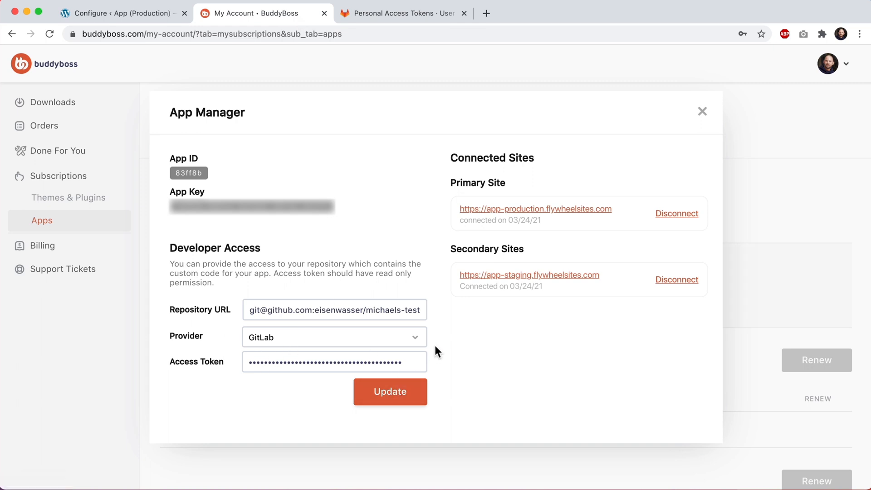
Step: Change the provider back to GitHub and view the Release App branch choices in WordPress
click(379, 338)
click(311, 360)
click(132, 16)
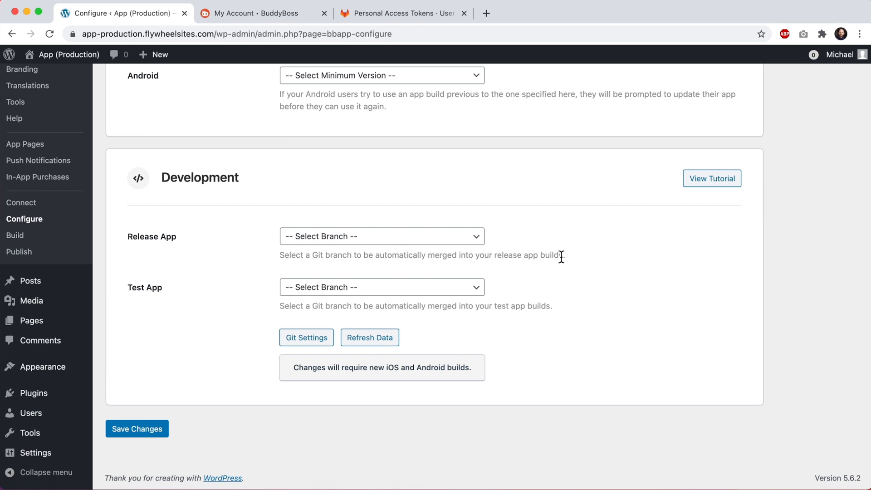
click(422, 239)
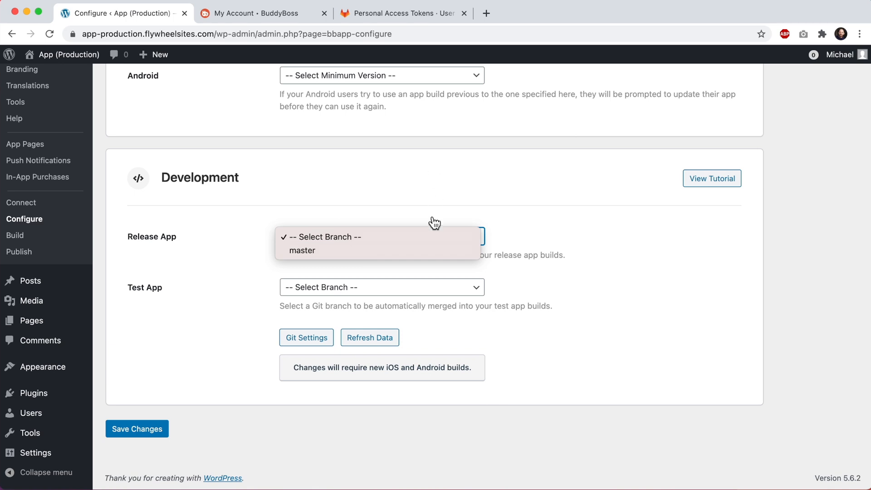
Step: Set the Release App branch to master, leave Test App unset, and switch to the Git client
click(391, 250)
click(306, 238)
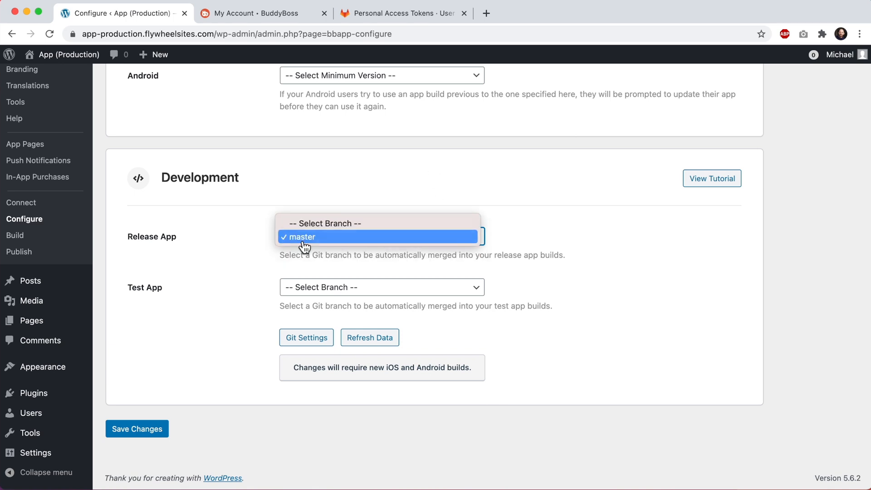
click(304, 240)
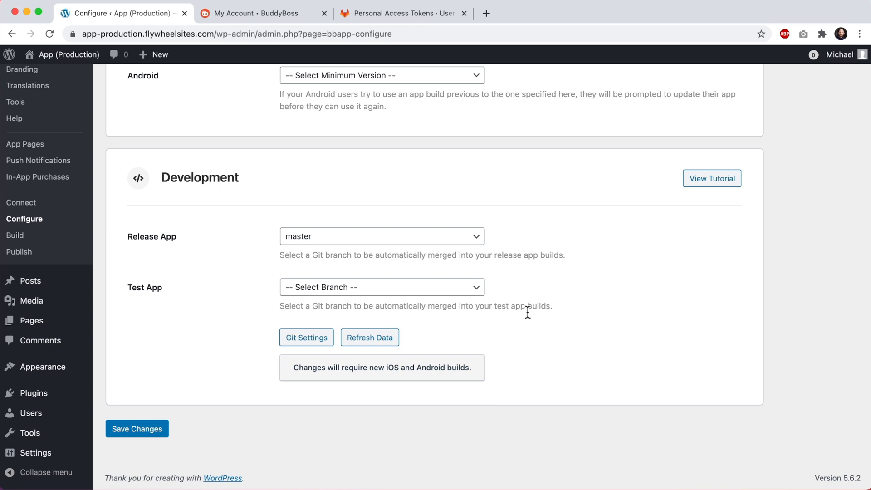
click(442, 287)
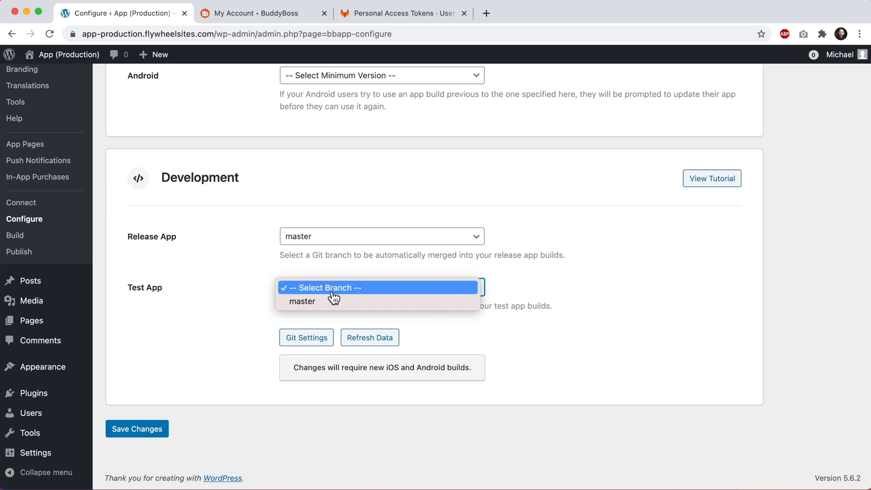
click(258, 293)
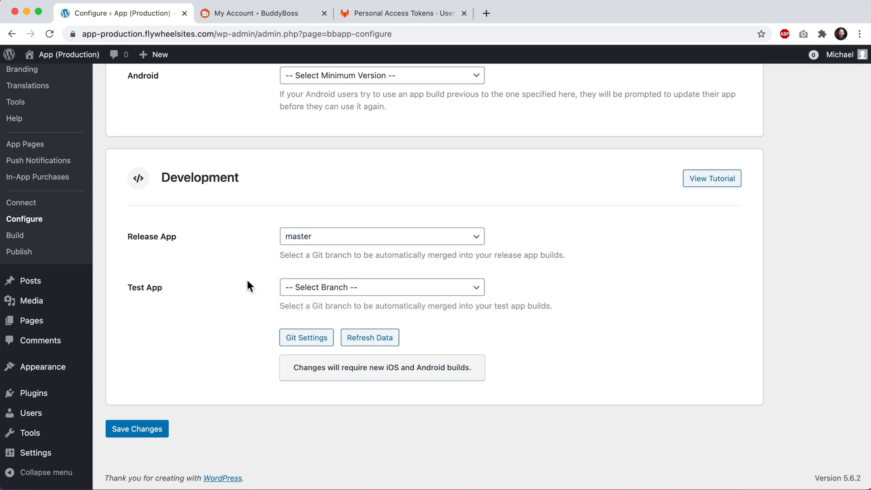
key(super+Tab)
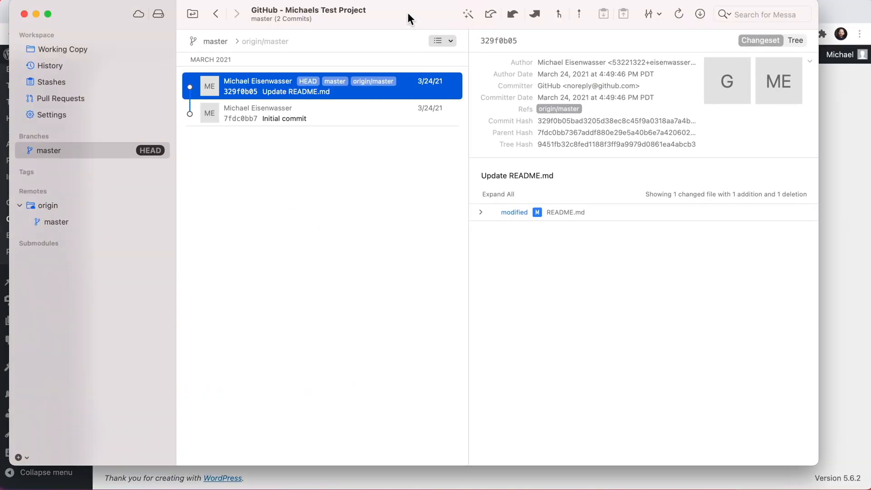
Step: Create a new branch named dev from master in Tower
drag(408, 18, 425, 15)
right_click(64, 150)
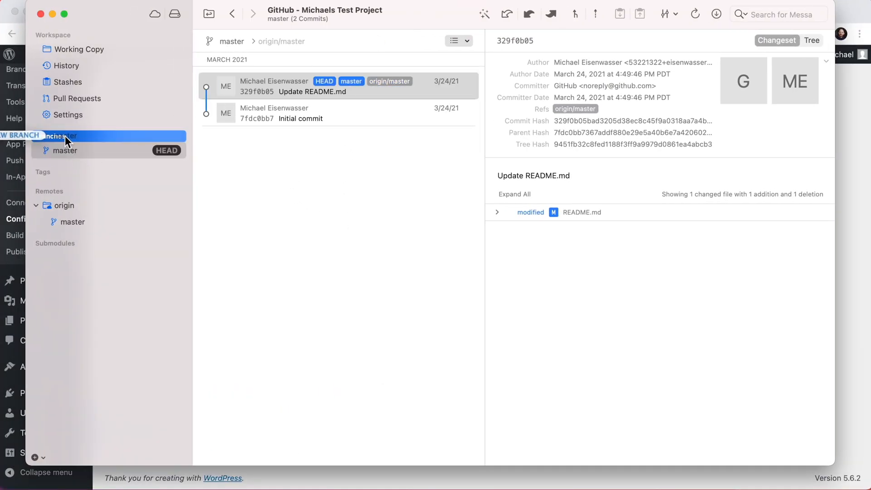
click(47, 135)
text(dev)
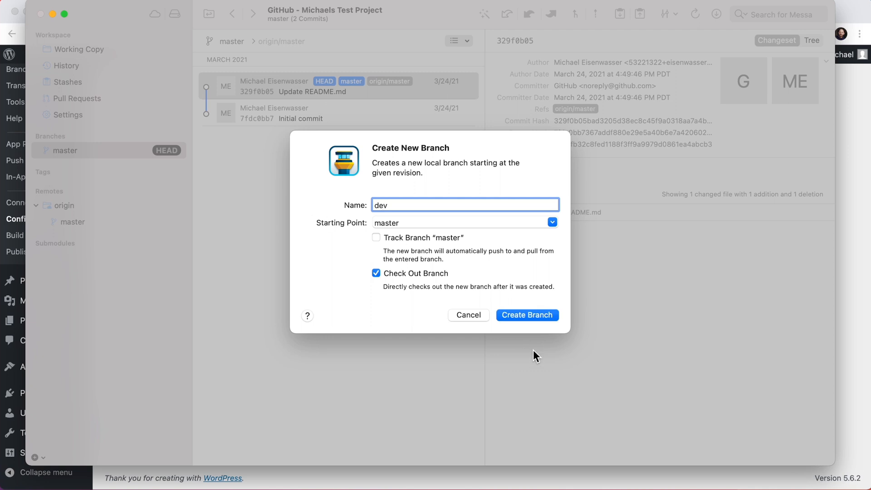
click(526, 314)
Step: Check out the dev branch and publish it to the origin remote
click(128, 165)
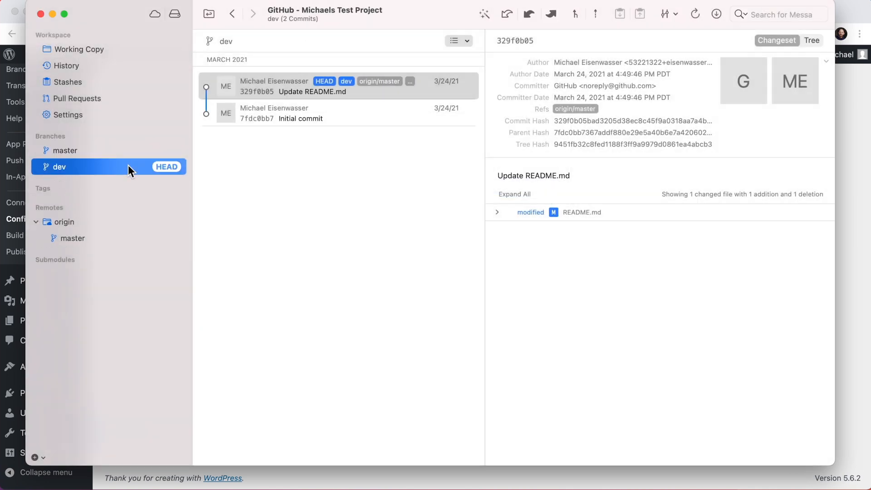
click(550, 14)
key(Return)
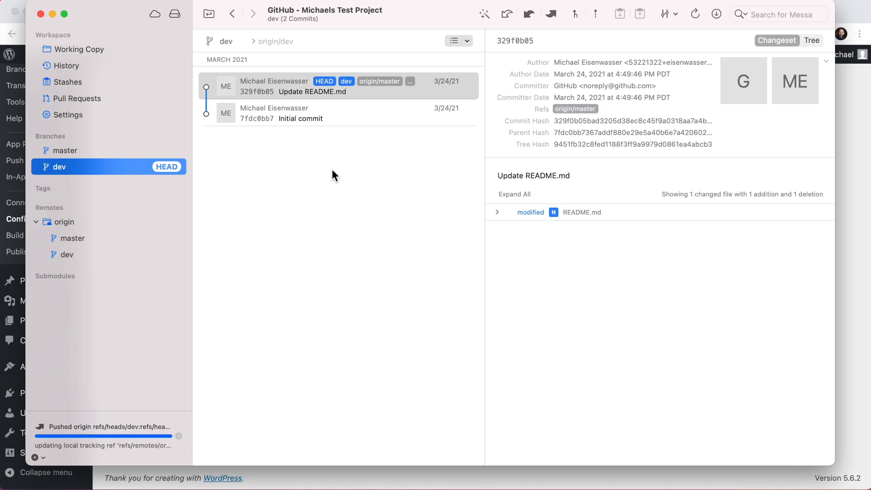
Step: Return to the WordPress Development settings and refresh the Git branch data
click(852, 164)
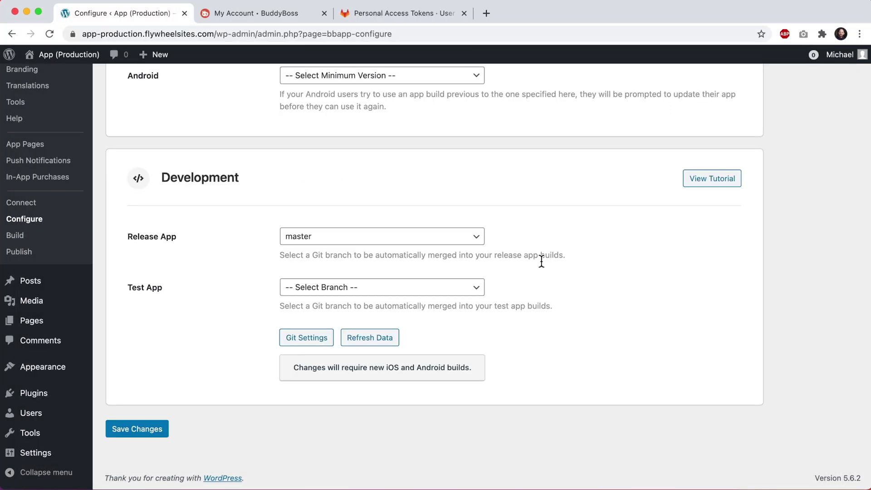
click(376, 339)
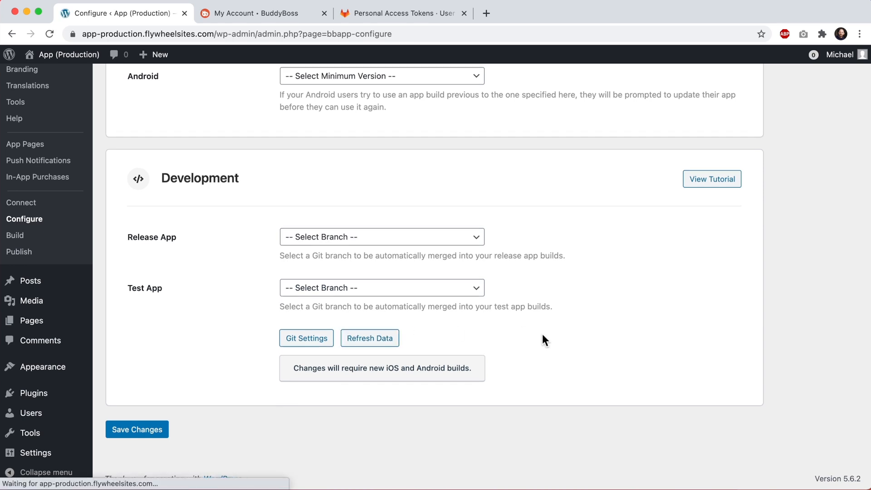
Step: Set Release App to master and Test App to dev, then save the changes
click(415, 237)
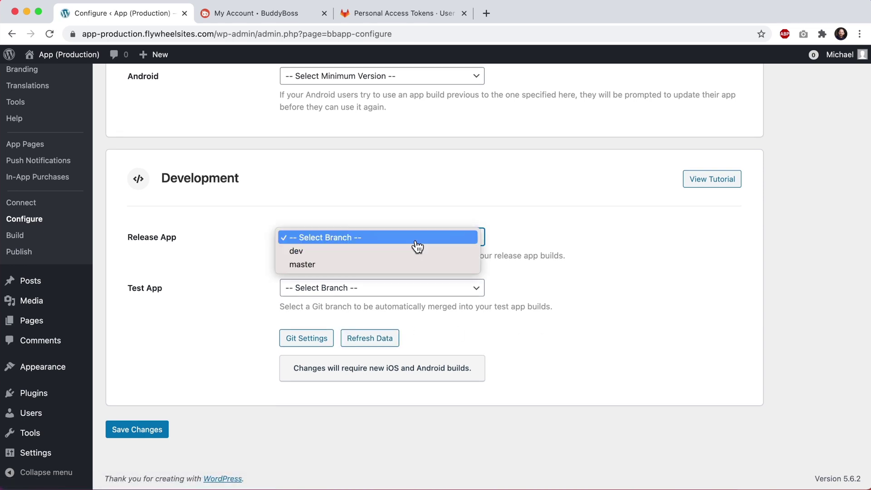
click(389, 265)
click(370, 288)
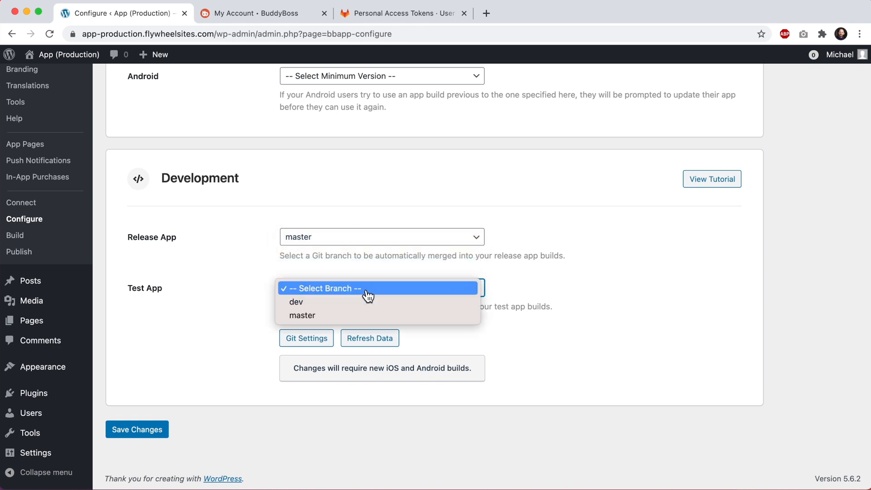
click(360, 301)
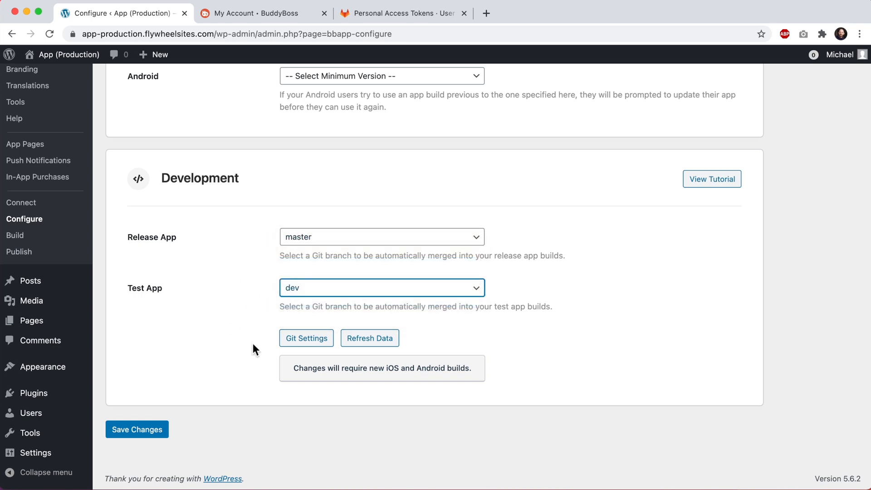
click(151, 430)
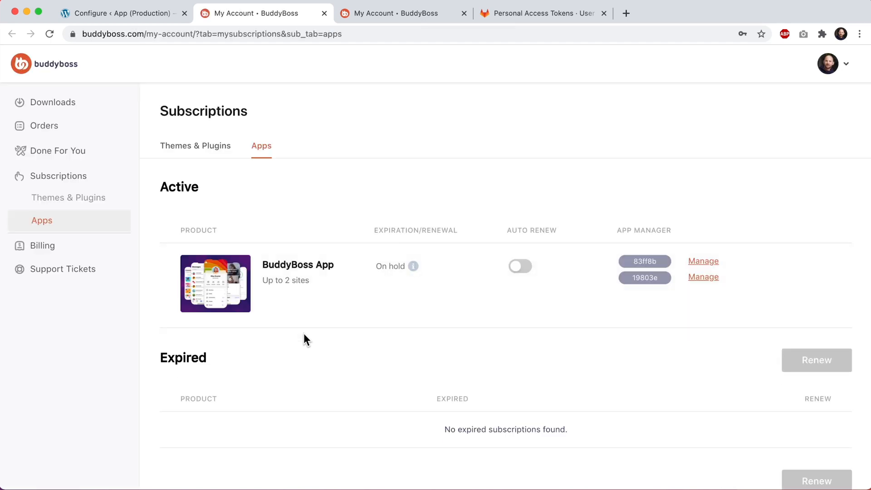
click(702, 260)
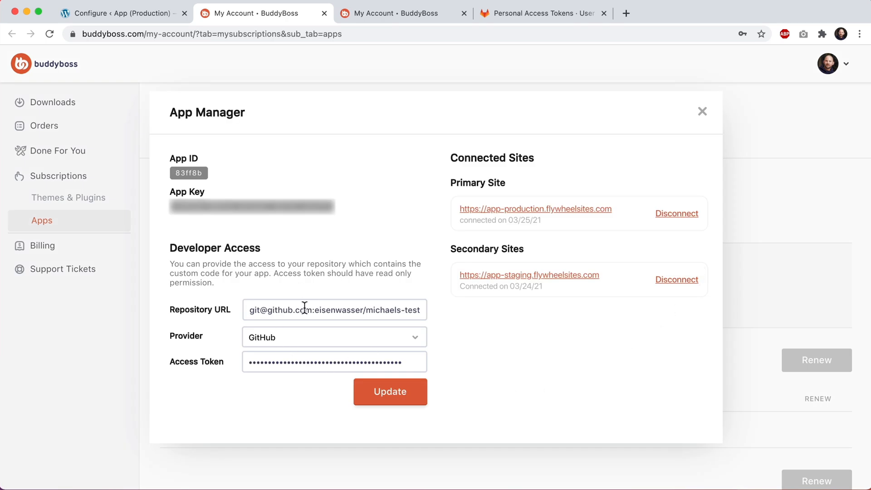
click(703, 112)
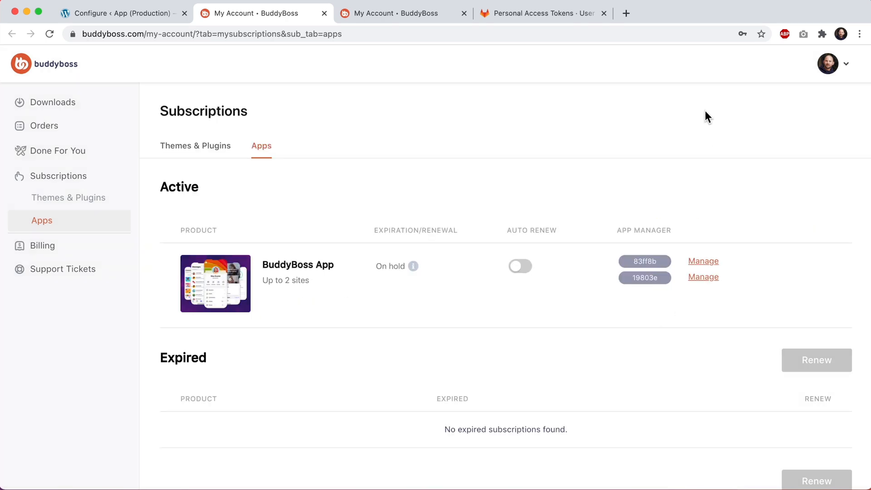
click(122, 13)
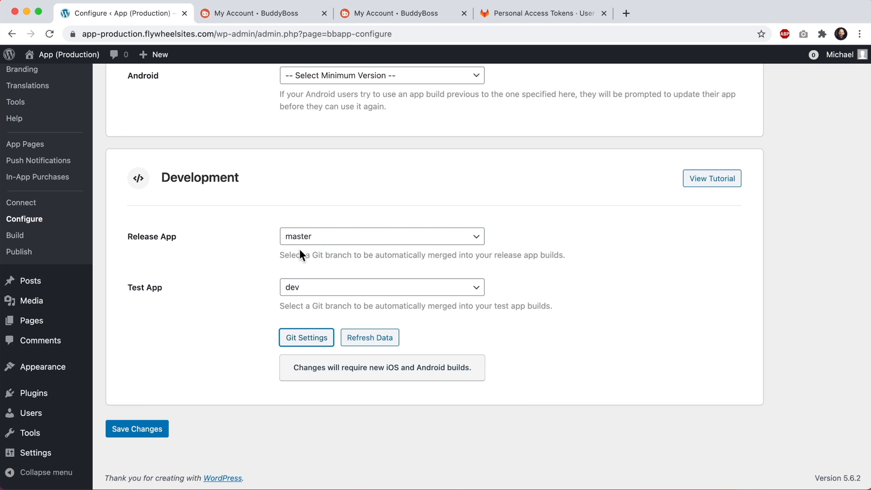